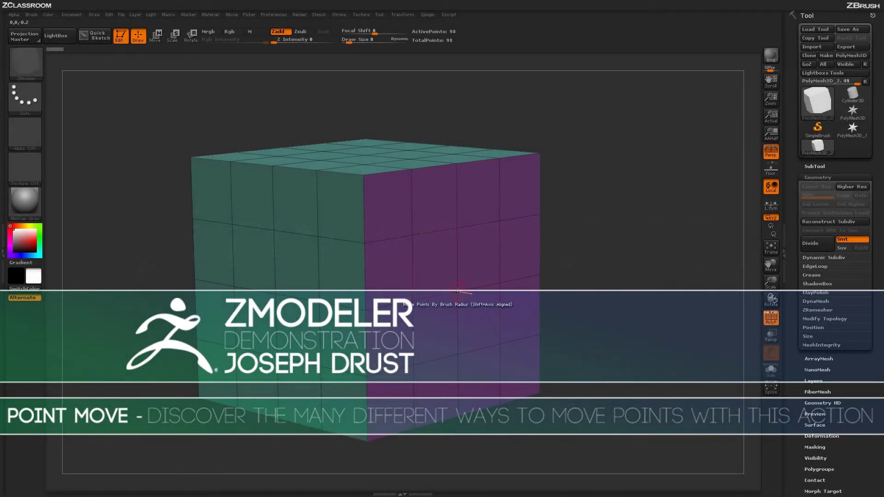
Step: Set the Move point action's target to By Brush Radius, try moving the purple face's center point, and undo the move
key("space")
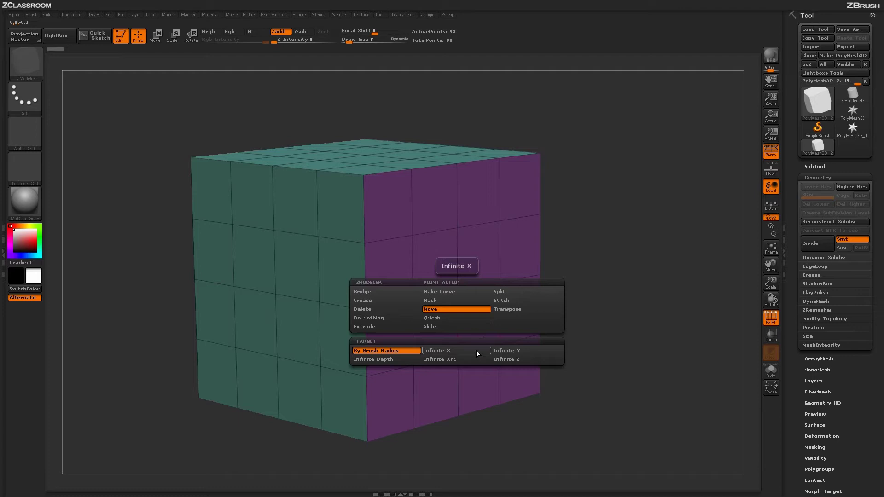
left_click(393, 350)
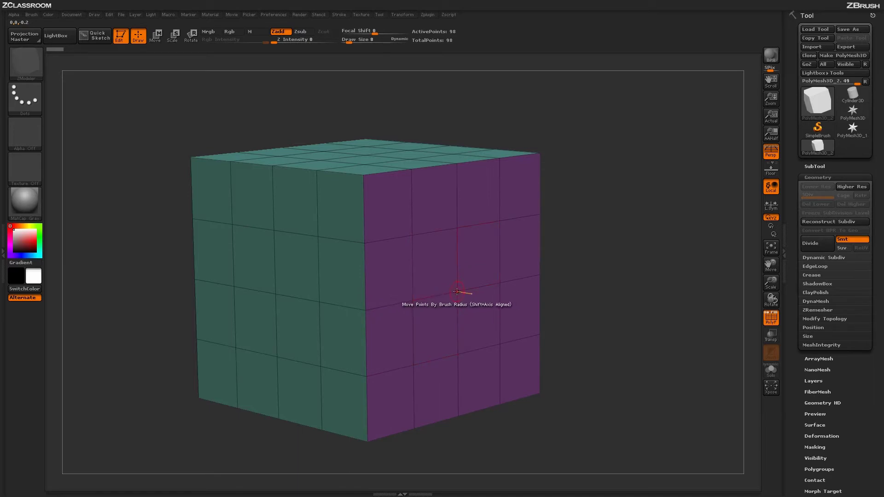
mouse_move(457, 291)
left_mouse_down()
mouse_move(451, 277)
mouse_move(458, 323)
mouse_move(469, 281)
mouse_move(458, 291)
left_mouse_up()
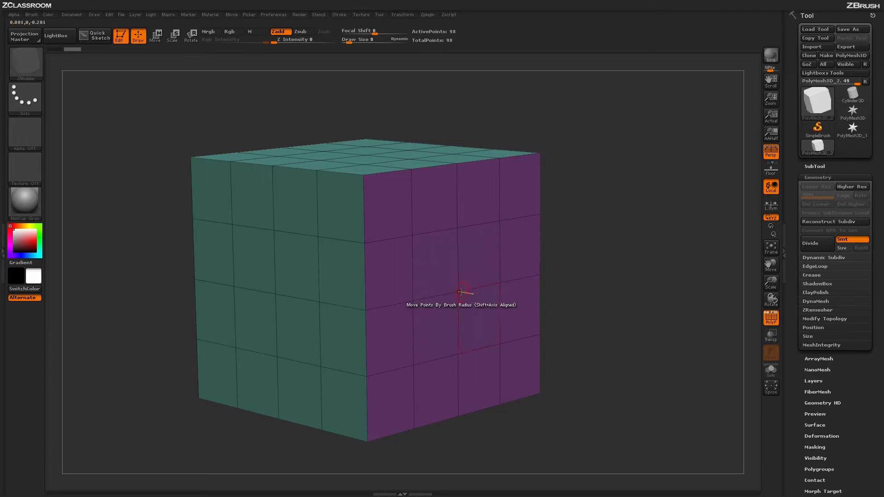
key("ctrl+z")
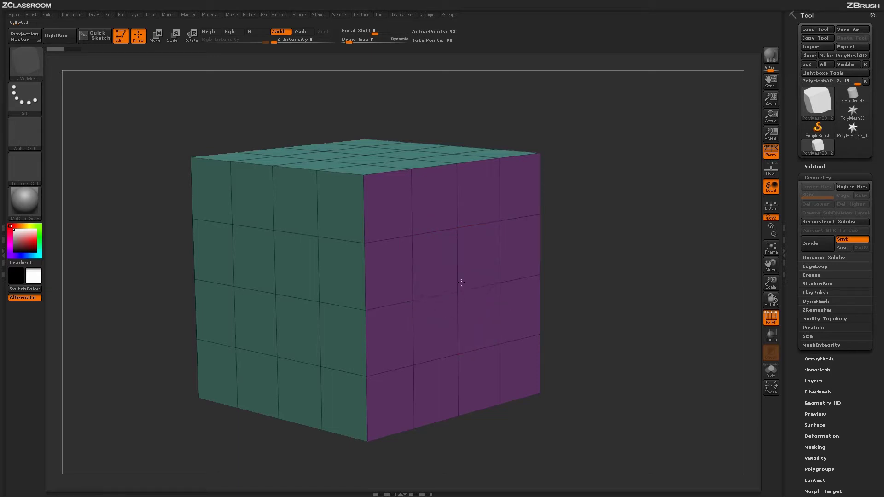
Step: Try moving the purple face's center point in different directions by brush radius, including off the face plane, and undo each move
mouse_move(458, 296)
left_mouse_down("shift")
mouse_move(415, 300)
mouse_move(456, 305)
left_mouse_up("shift")
key("ctrl+z")
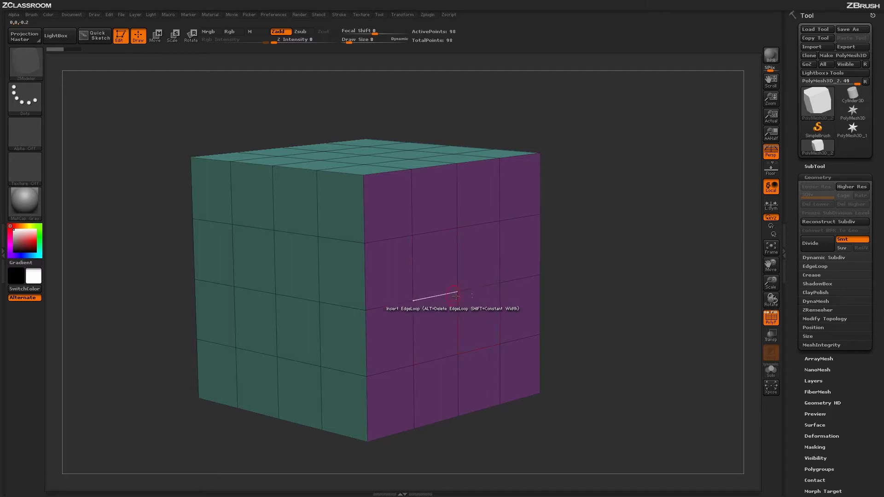
left_click_drag(459, 291, 464, 300)
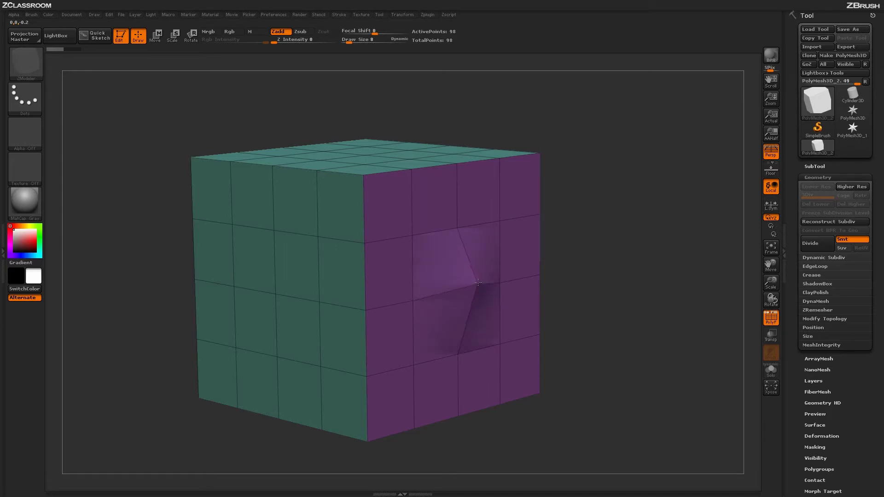
key("ctrl+z")
key("ctrl+z")
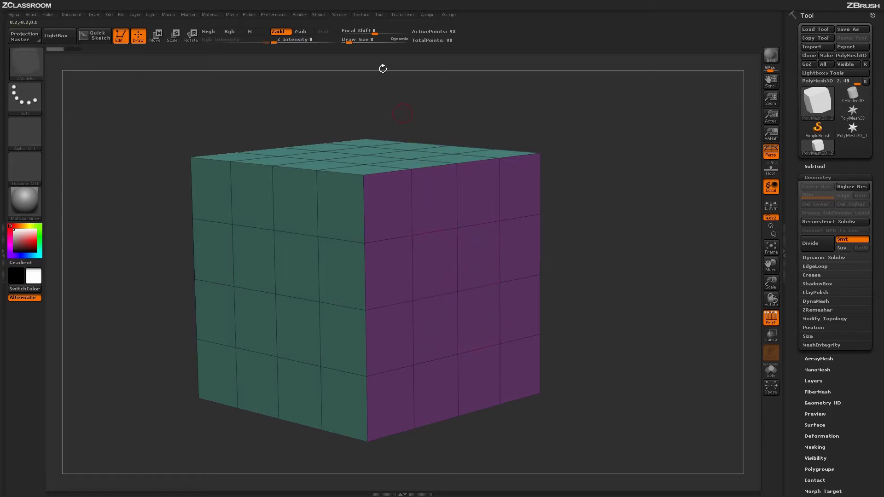
Step: Try moving the purple face's points with a draw size of 215, undo the move, and reduce the draw size to 12
left_click_drag(352, 40, 374, 41)
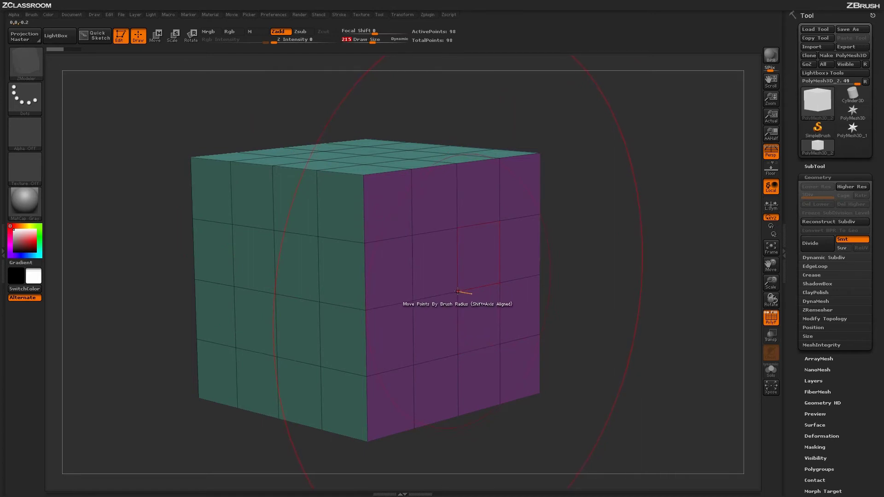
mouse_move(457, 291)
left_mouse_down()
mouse_move(412, 315)
mouse_move(427, 320)
mouse_move(441, 212)
mouse_move(442, 295)
left_mouse_up()
key("ctrl+z")
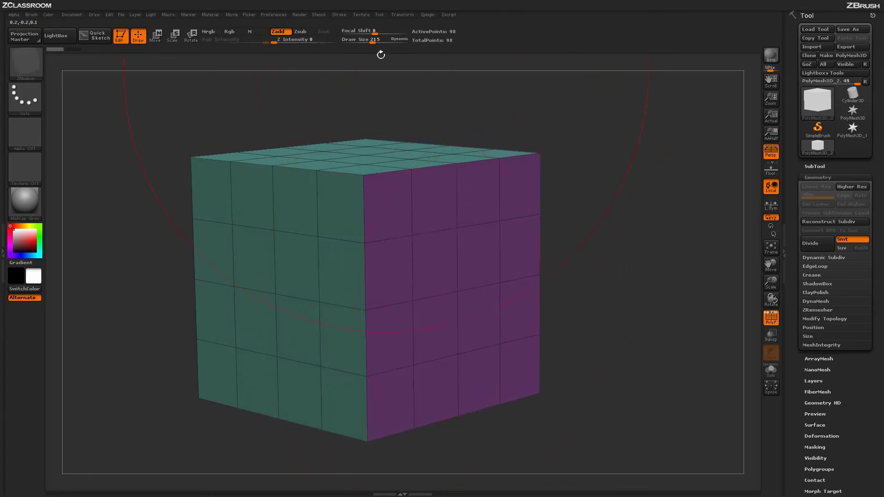
left_click_drag(374, 40, 350, 44)
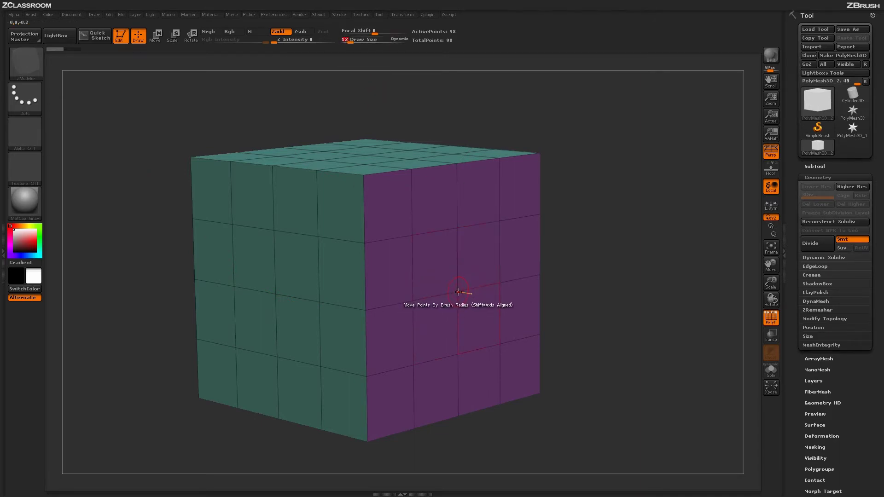
Step: Set the Move point action's target to Infinite X and try moving the points aligned with the purple face's center point
key("space")
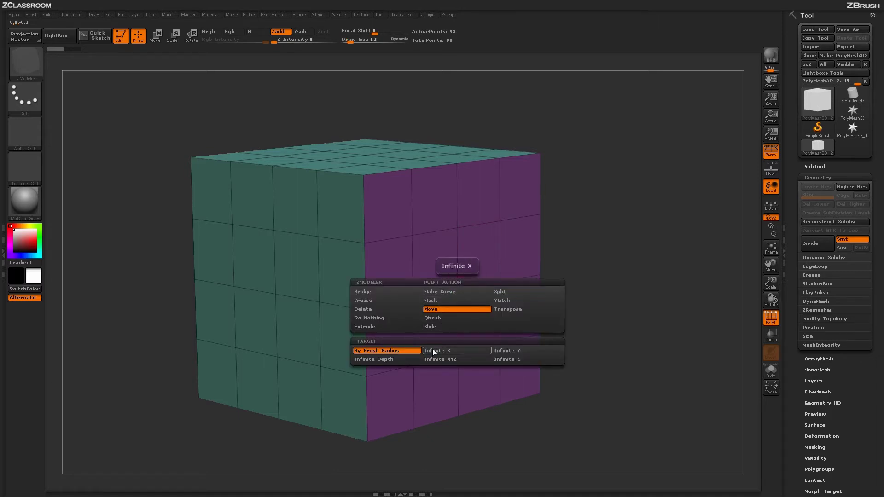
left_click(457, 352)
left_click(509, 351)
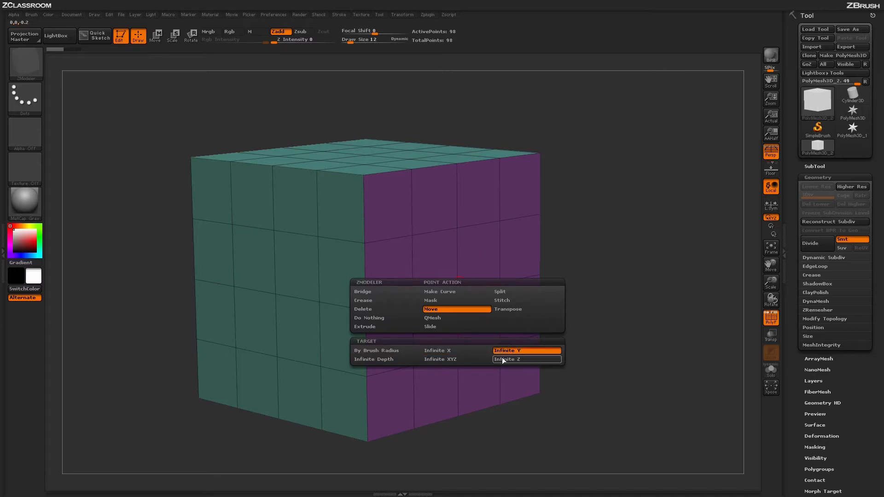
left_click(502, 359)
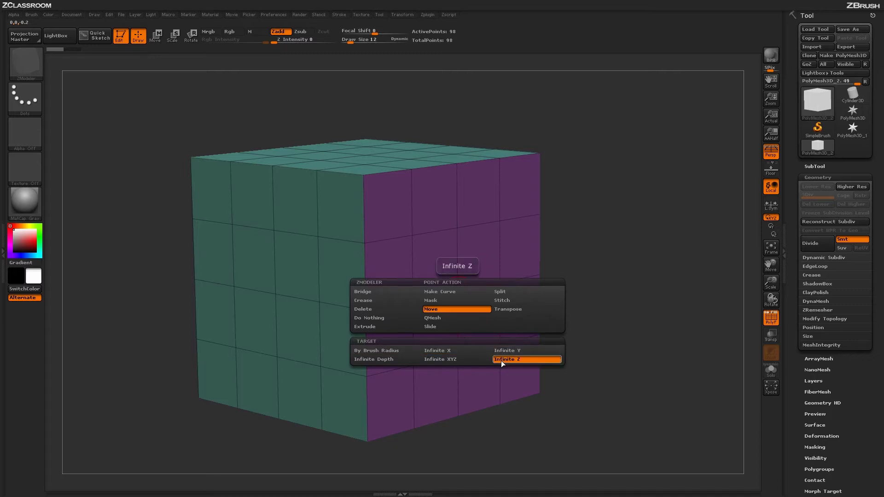
left_click(474, 350)
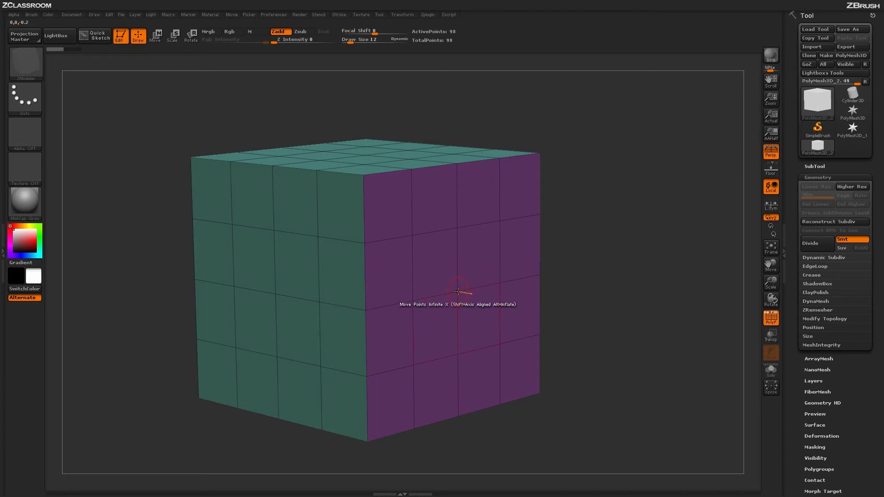
mouse_move(458, 291)
left_mouse_down()
mouse_move(424, 279)
mouse_move(453, 289)
mouse_move(430, 303)
mouse_move(458, 291)
mouse_move(427, 286)
mouse_move(458, 291)
mouse_move(440, 299)
mouse_move(438, 284)
mouse_move(433, 290)
mouse_move(457, 292)
left_mouse_up()
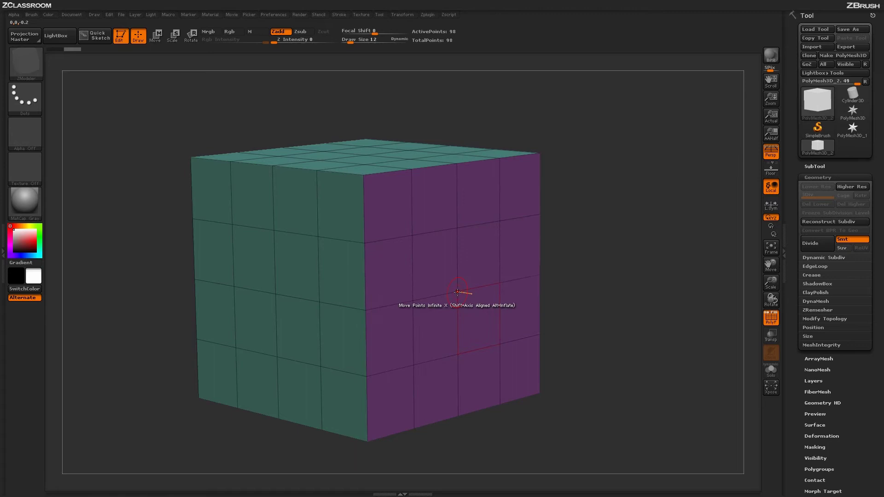
Step: Switch the Move target to Infinite Y, try moving the points from the purple face's center point, and undo the move
key("space")
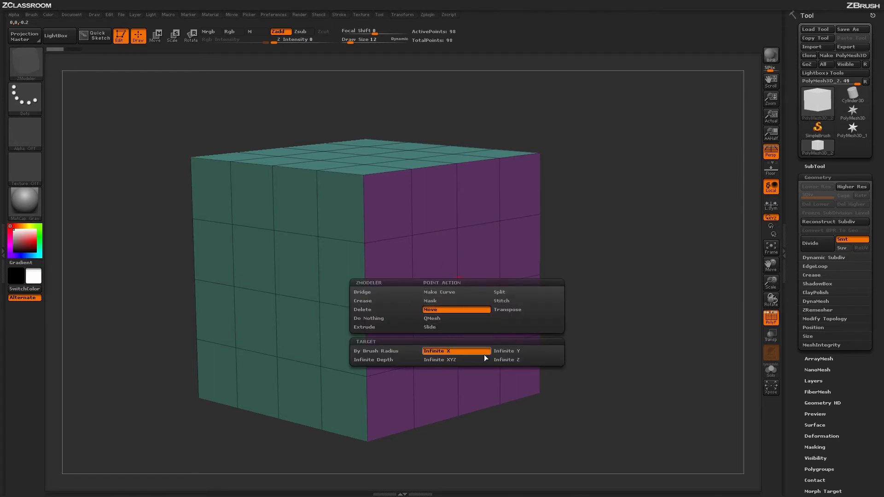
left_click(501, 351)
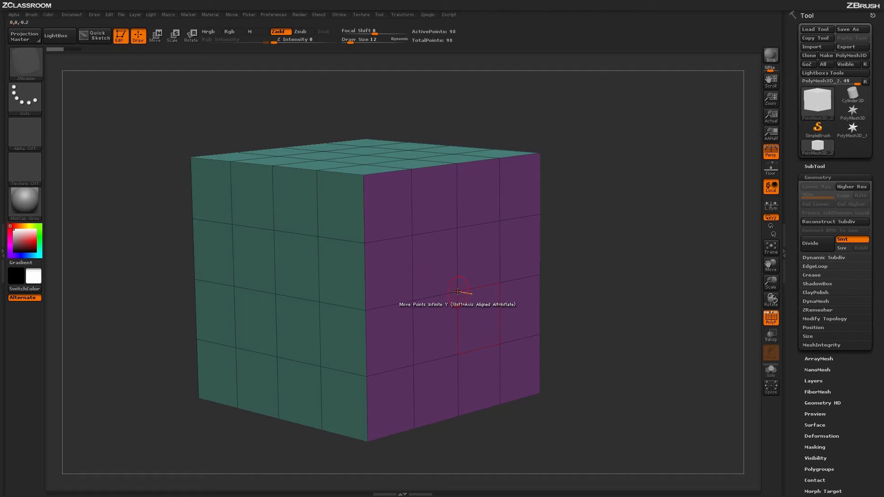
mouse_move(457, 291)
left_mouse_down()
mouse_move(428, 293)
mouse_move(483, 289)
mouse_move(414, 293)
mouse_move(471, 296)
mouse_move(464, 294)
left_mouse_up()
key("ctrl+z")
Step: Go through the infinite axis targets of the Move point action and set the target to Infinite Depth
key("space")
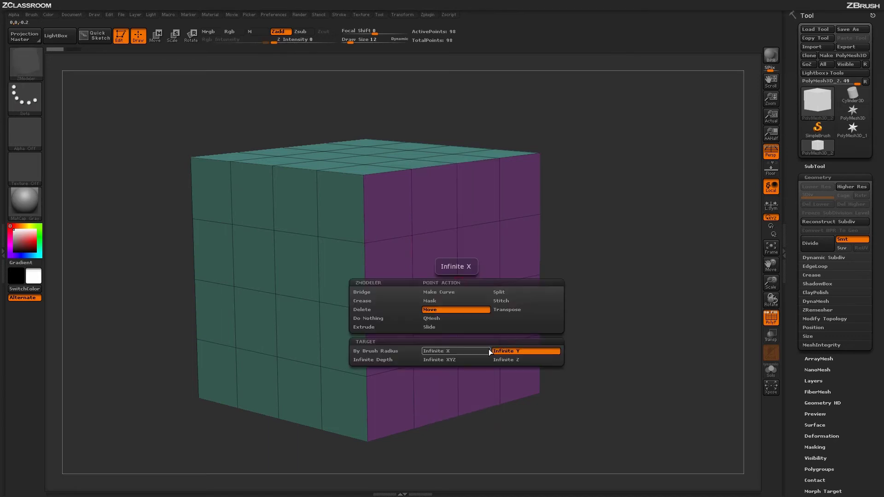
left_click(482, 351)
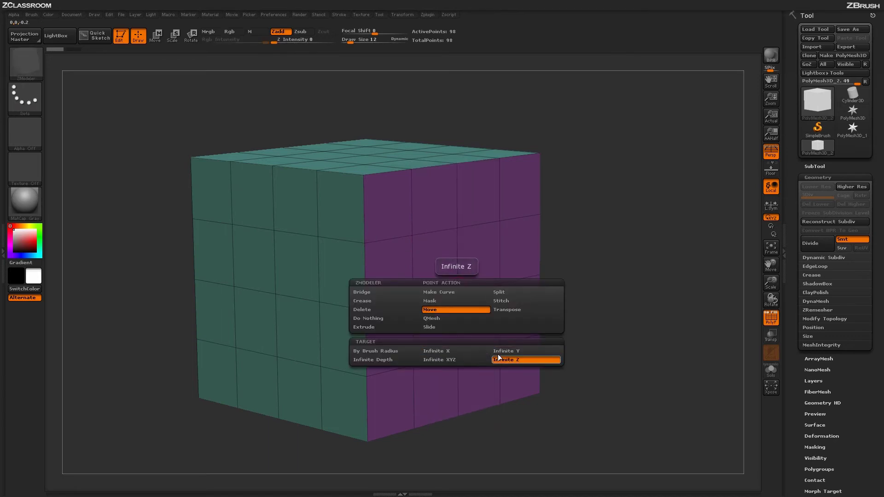
left_click(493, 350)
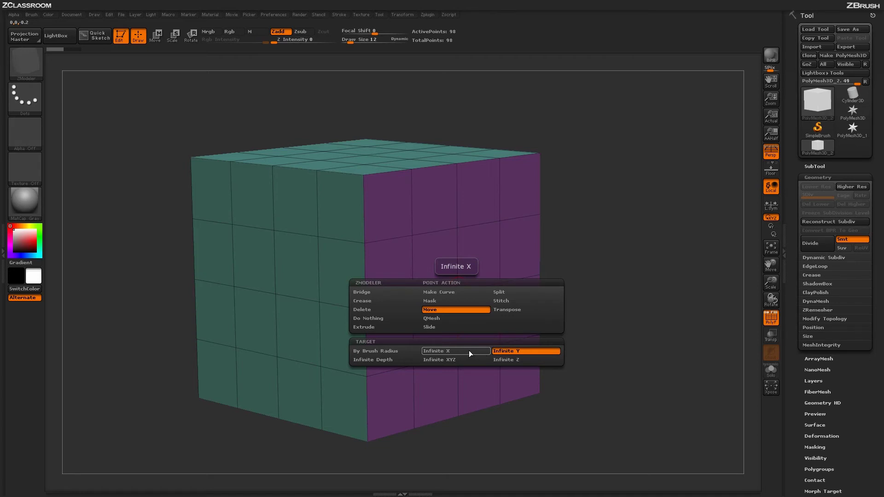
left_click(440, 360)
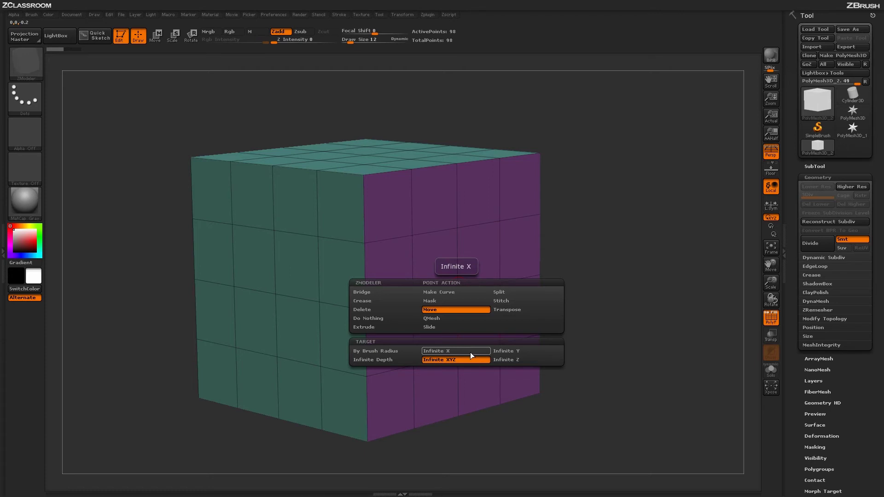
left_click(389, 360)
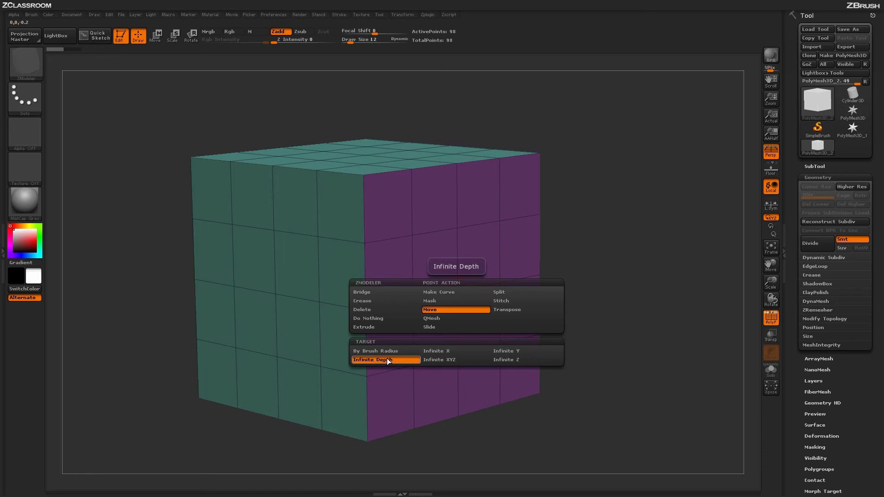
key("space")
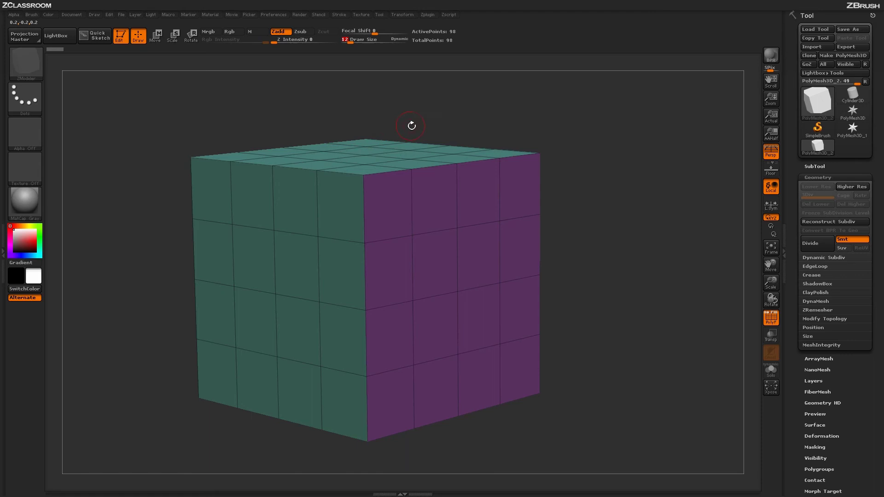
Step: With the draw size at 77, try raising the points behind the cube's near top corner using Infinite Depth, and undo the move
left_click_drag(419, 123, 419, 115)
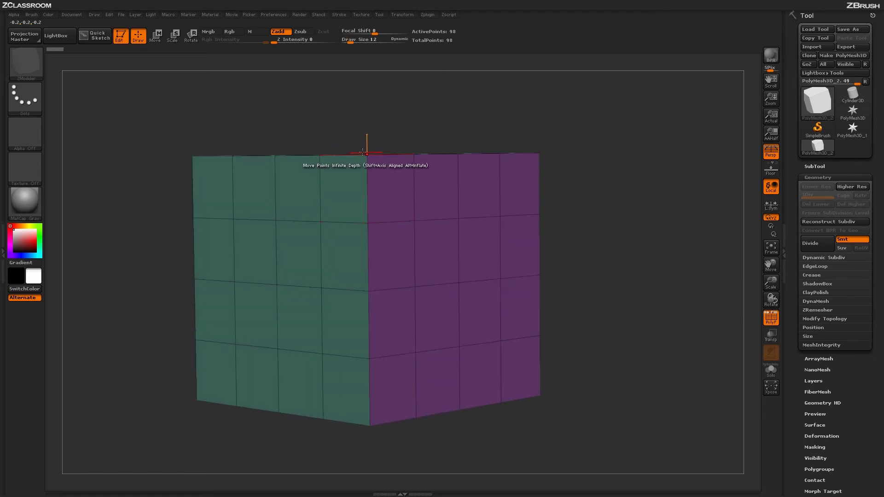
left_click_drag(350, 41, 362, 42)
left_click_drag(367, 154, 367, 114)
left_click_drag(468, 116, 484, 124)
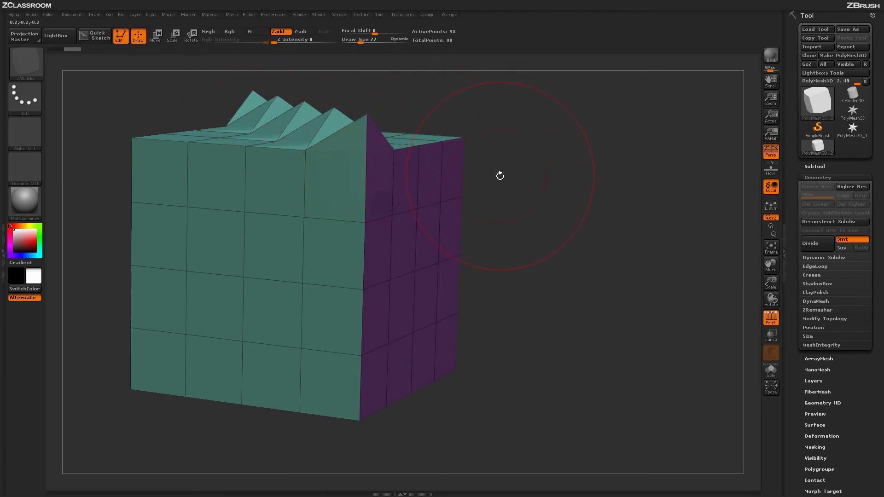
key("ctrl+z")
Step: Facing the green side straight on, try raising the second top-edge point through the cube's whole depth, and undo the move
mouse_move(500, 181)
left_mouse_down()
mouse_move(507, 174)
mouse_move(494, 195)
left_mouse_up()
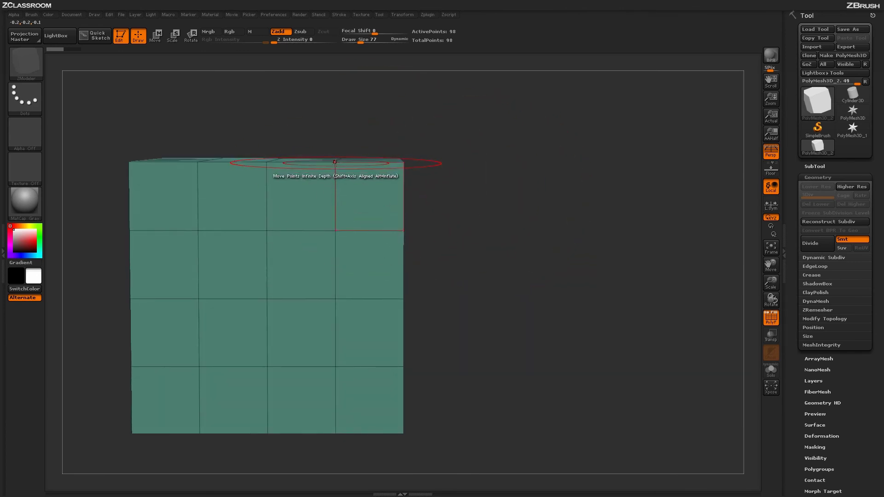
left_click_drag(335, 162, 336, 117)
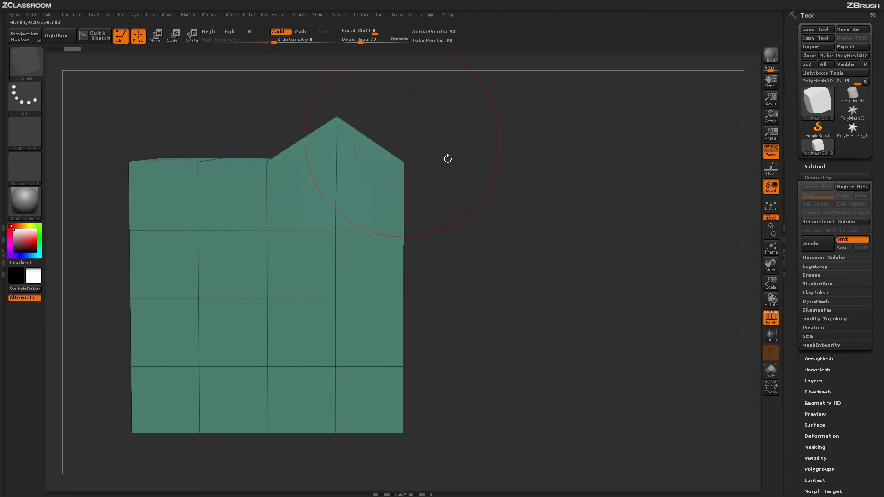
left_click_drag(448, 158, 513, 212, "alt")
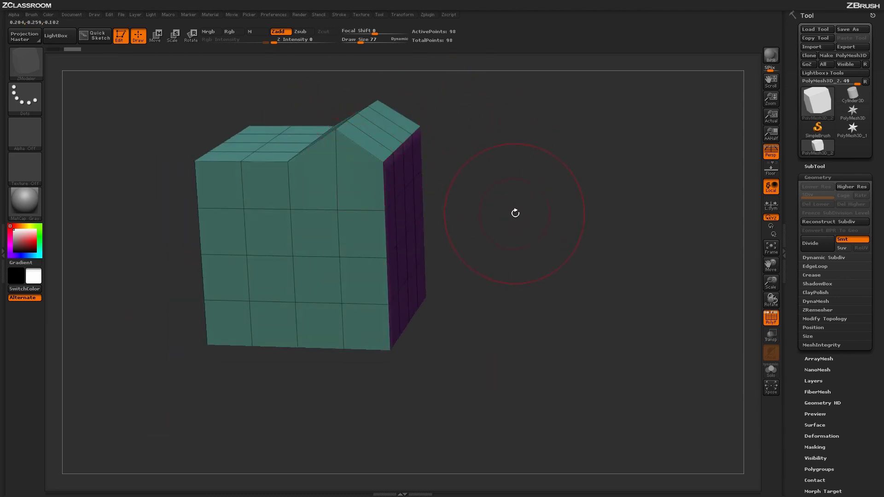
key("ctrl+z")
Step: Set the draw size to 15 and move the purple face's center point upward using Infinite Depth
key("space")
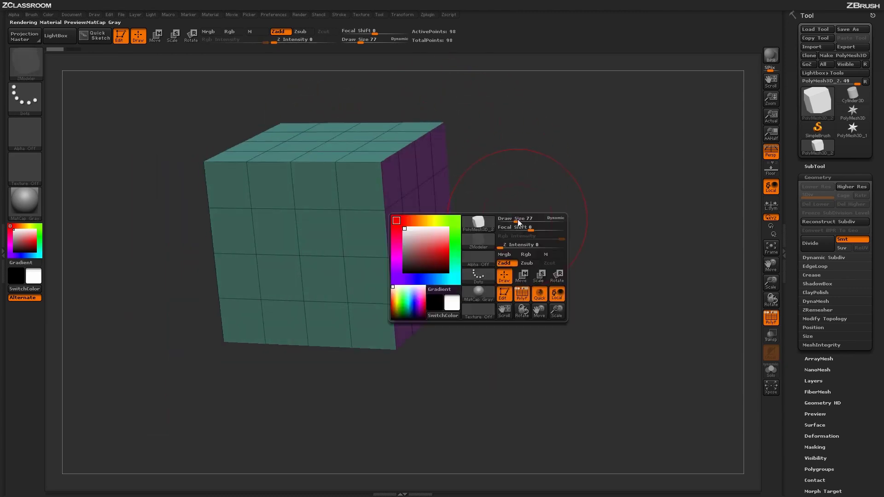
left_click_drag(510, 220, 490, 253)
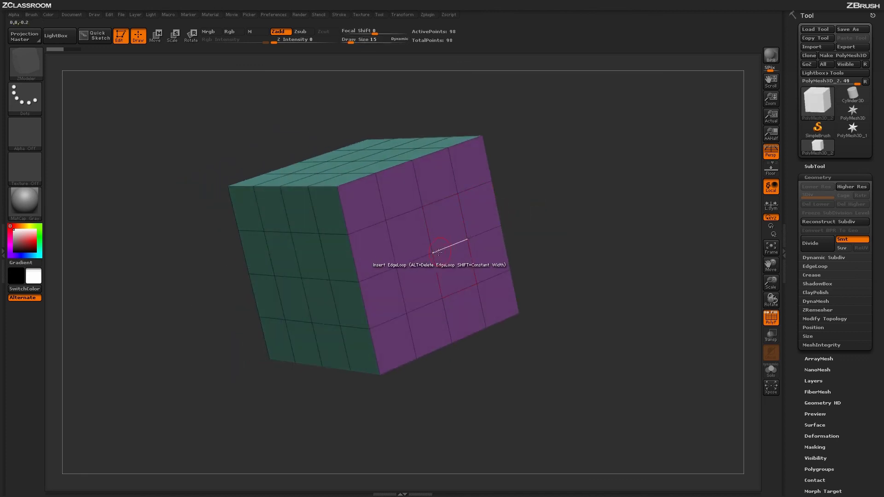
mouse_move(425, 231)
left_mouse_down()
mouse_move(424, 224)
mouse_move(466, 233)
left_mouse_up()
key("ctrl+z")
left_click_drag(512, 193, 550, 194)
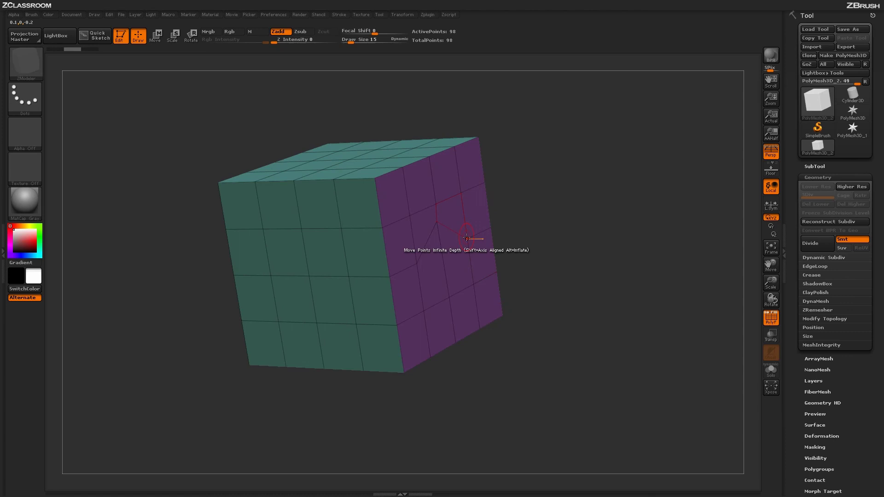
Step: Set the Move target to Infinite X and move the points in the purple face's middle row downward from beside its center
key("space")
left_click(460, 272)
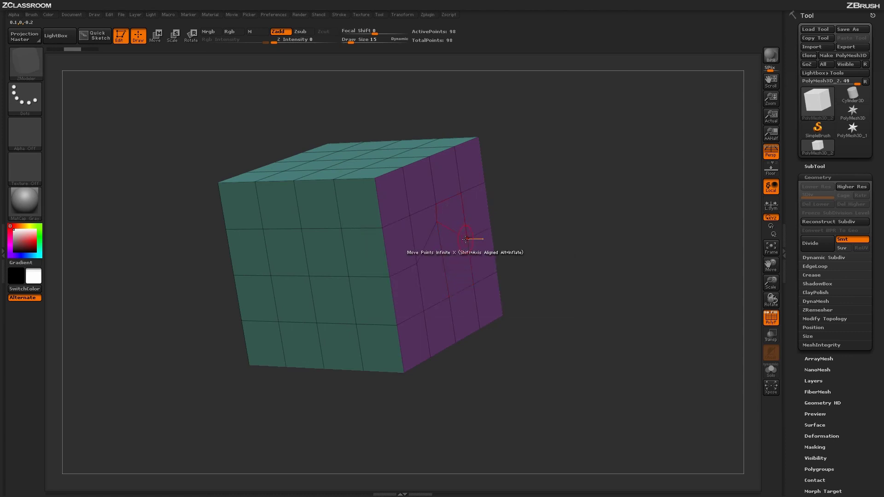
left_click_drag(470, 267, 465, 236)
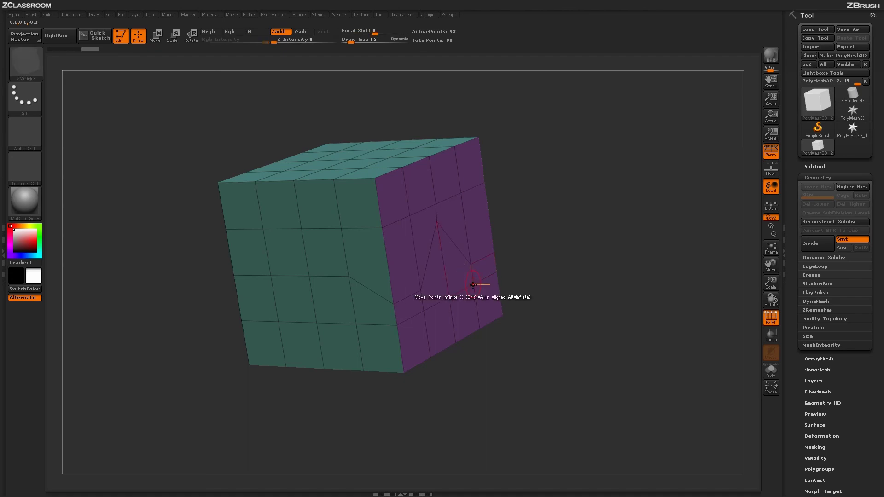